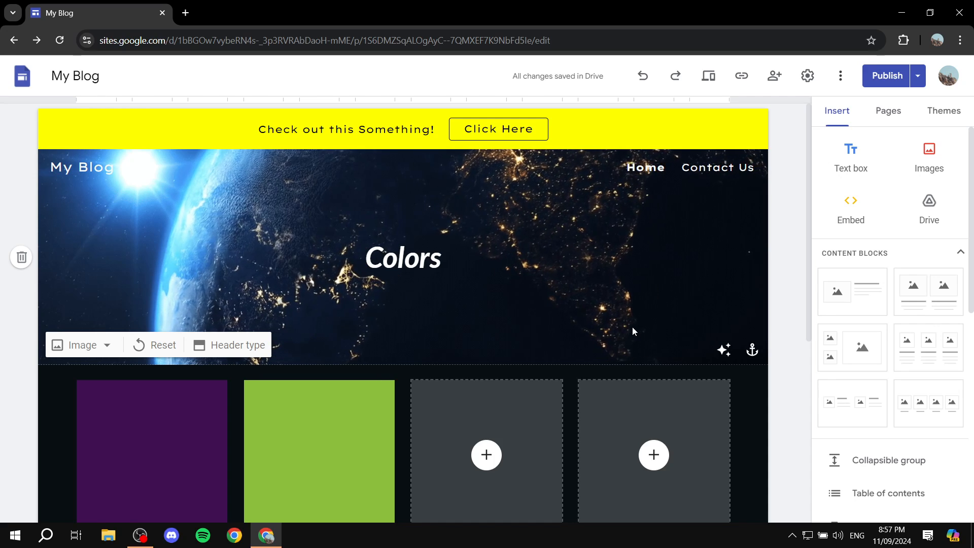
scroll(323, 403, "down", 6)
scroll(457, 447, "up", 2)
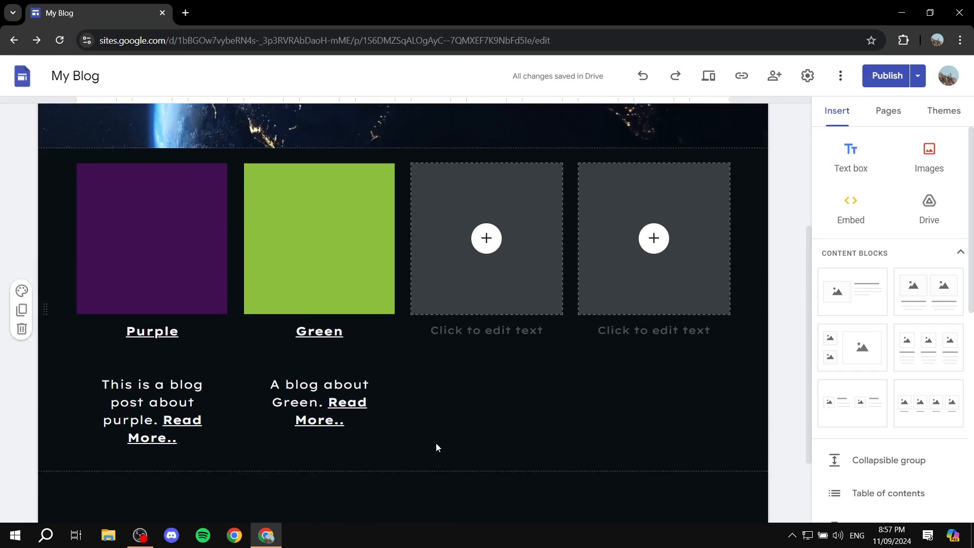
scroll(431, 406, "down", 2)
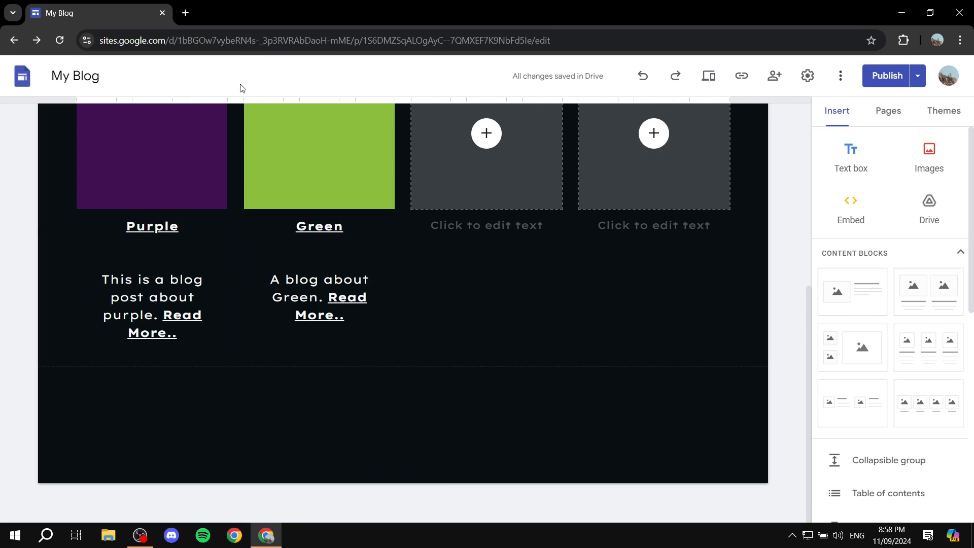
- Open Google Drive in a new browser tab
left_click(186, 13)
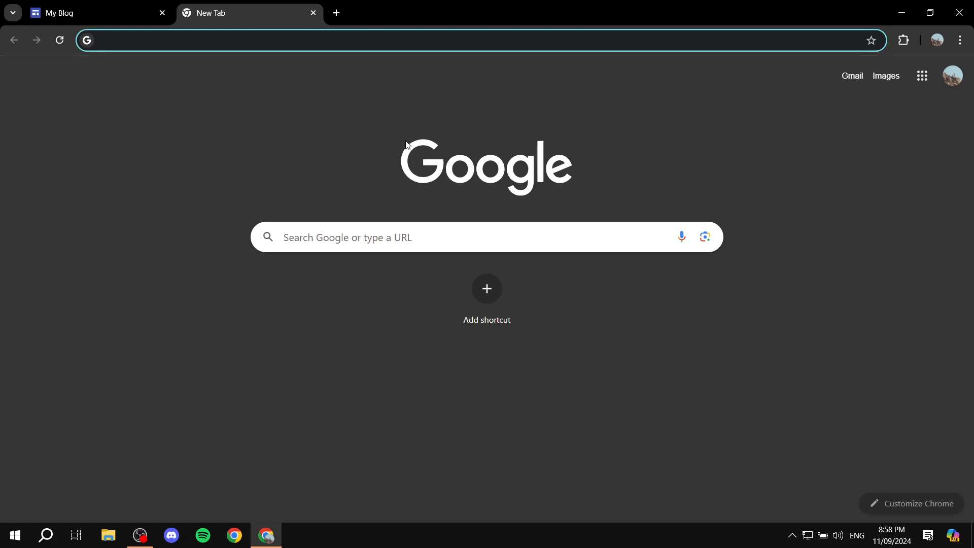
left_click(925, 86)
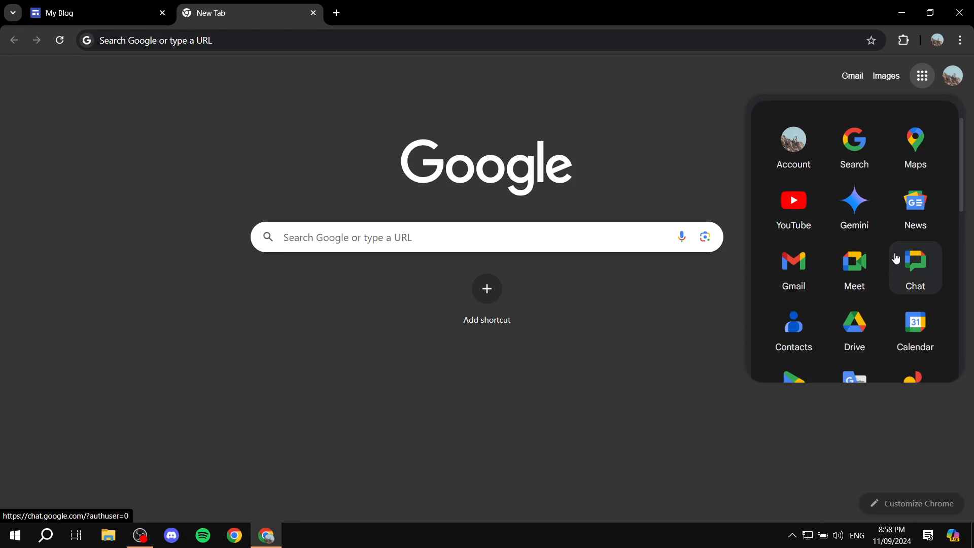
left_click(855, 325)
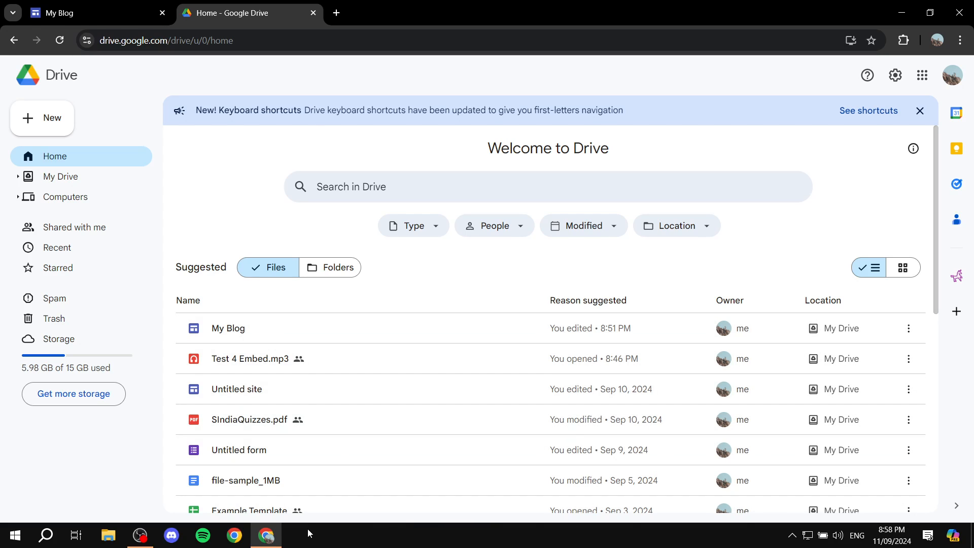
left_click(266, 536)
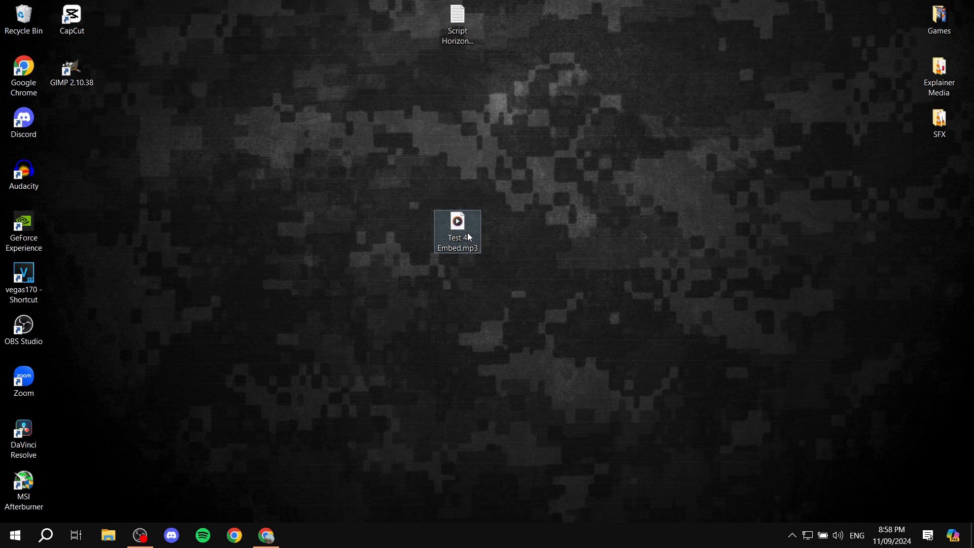
left_click(280, 541)
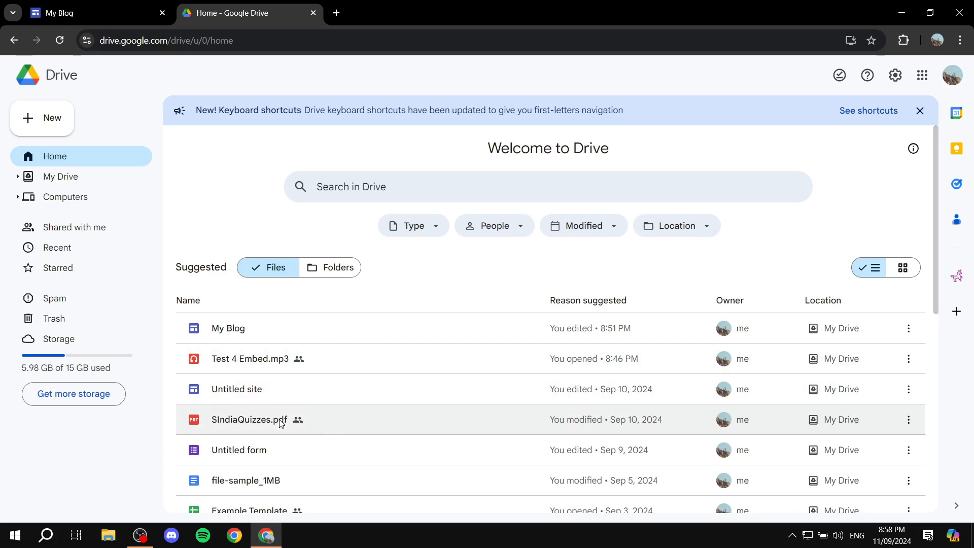
- Copy the sharing link of SIndiaQuizzes.pdf from its share settings and return to the My Blog site editor
left_click(364, 418)
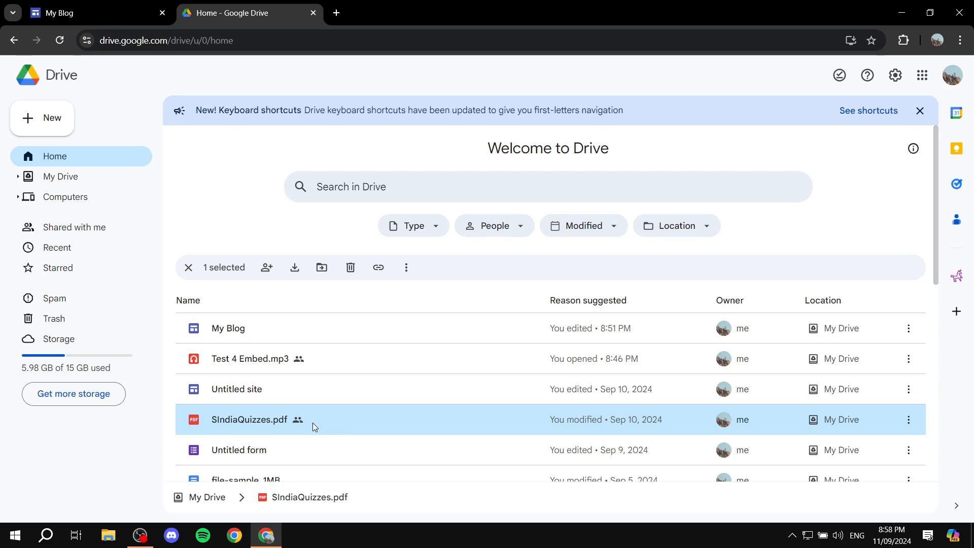
left_click(914, 424)
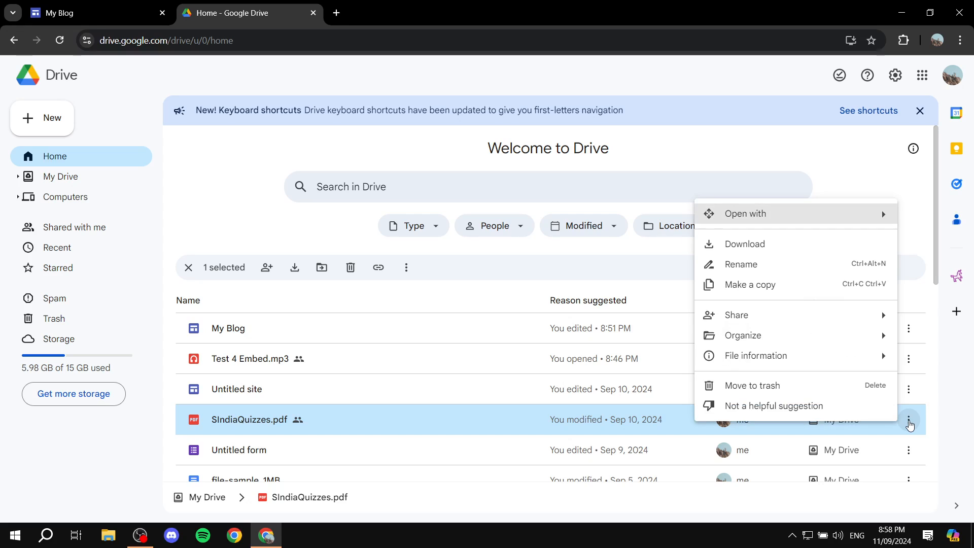
mouse_move(822, 320)
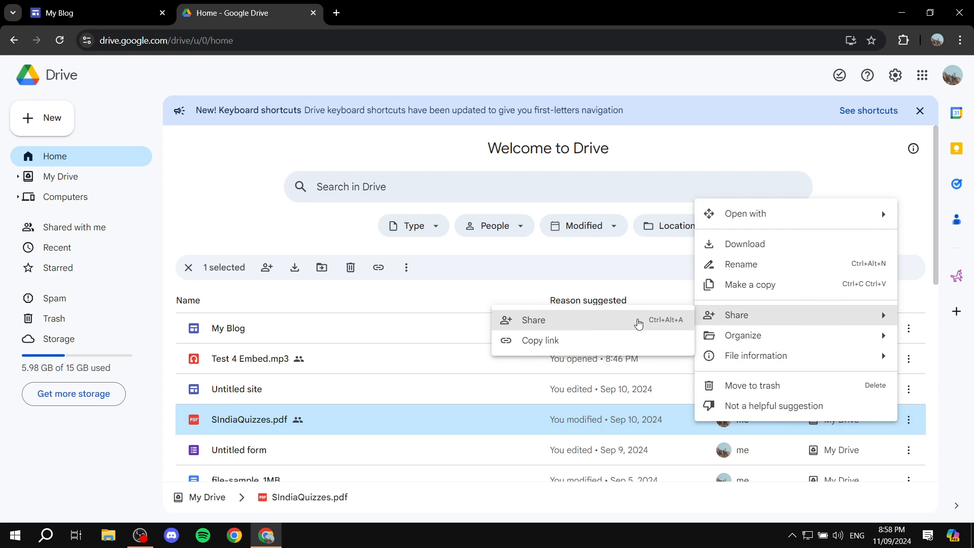
left_click(564, 324)
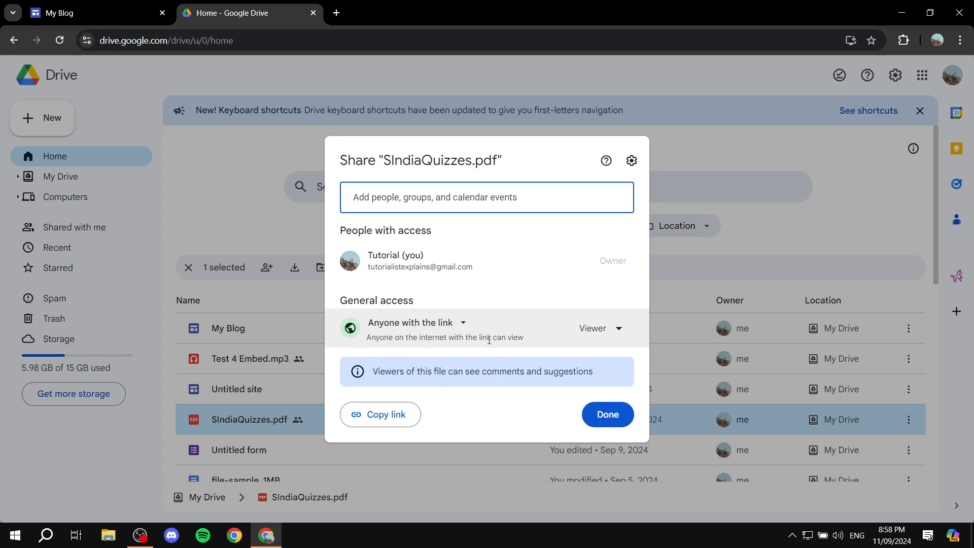
left_click(395, 414)
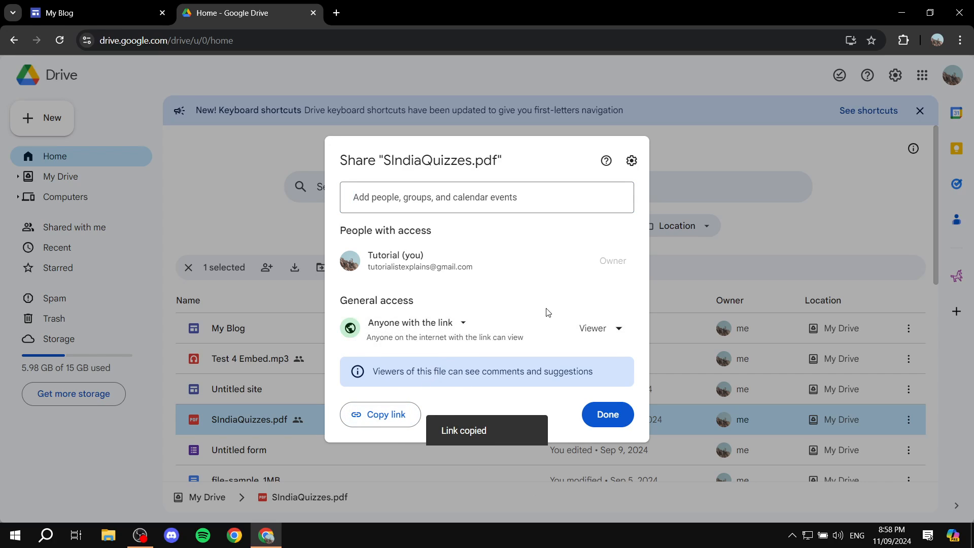
left_click(611, 418)
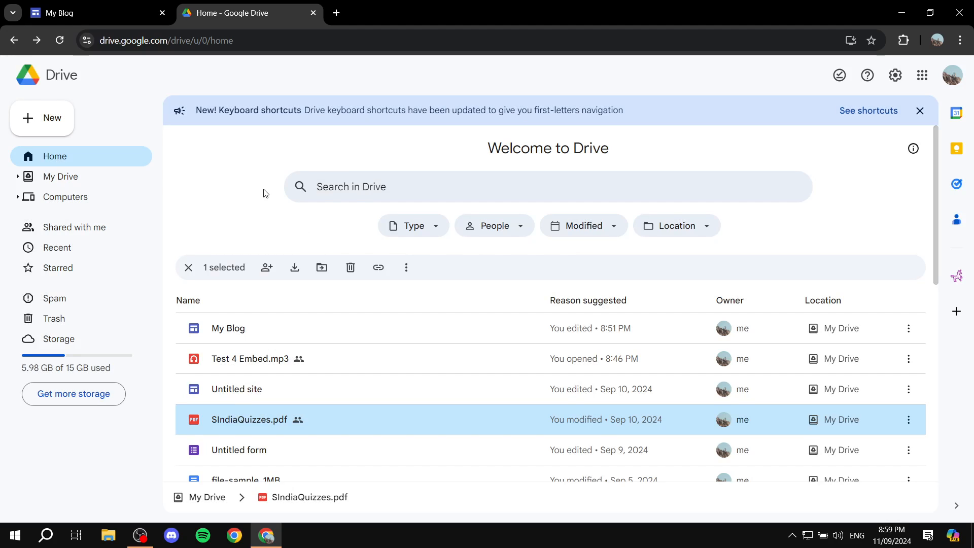
left_click(313, 14)
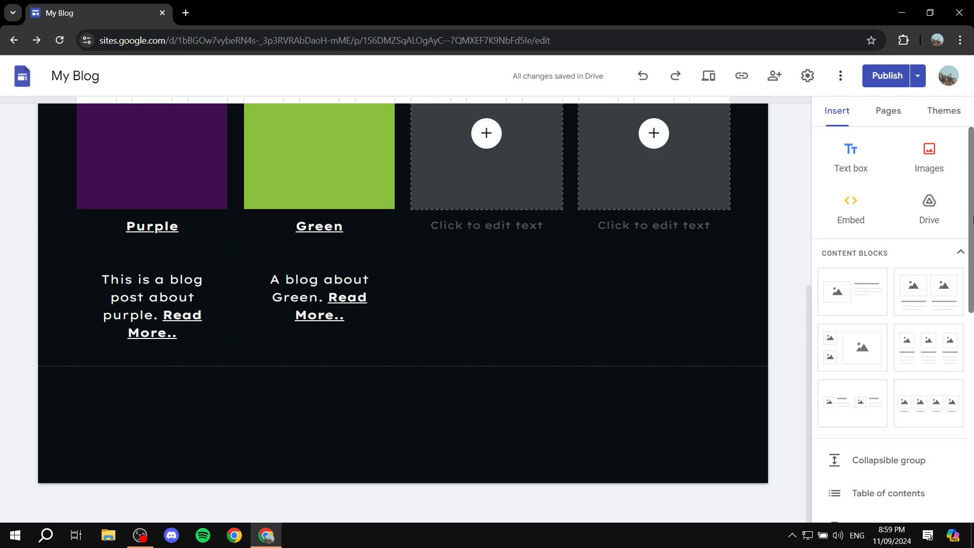
- Insert a button named "Download!" linked to the copied Drive URL and centre it beneath the blog post columns
scroll(938, 229, "down", 1)
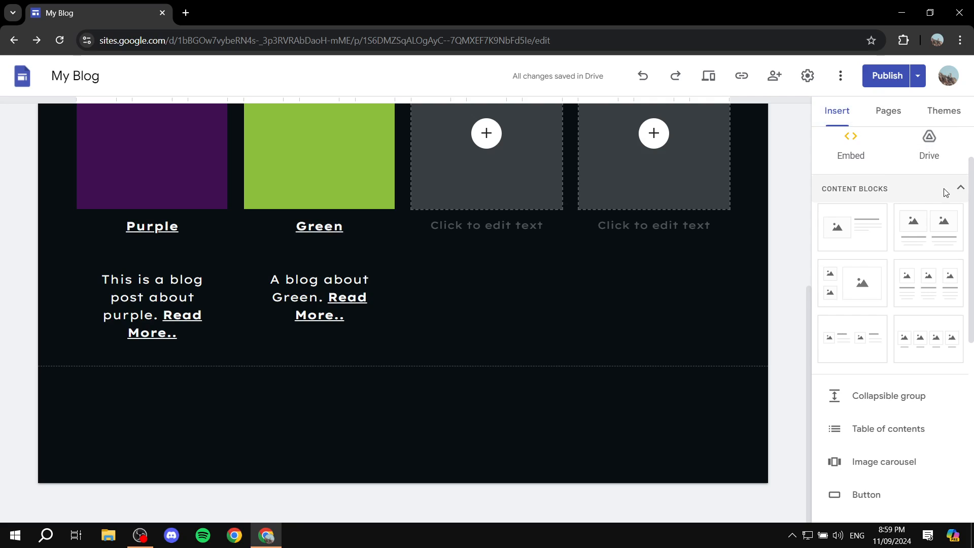
scroll(952, 302, "down", 2)
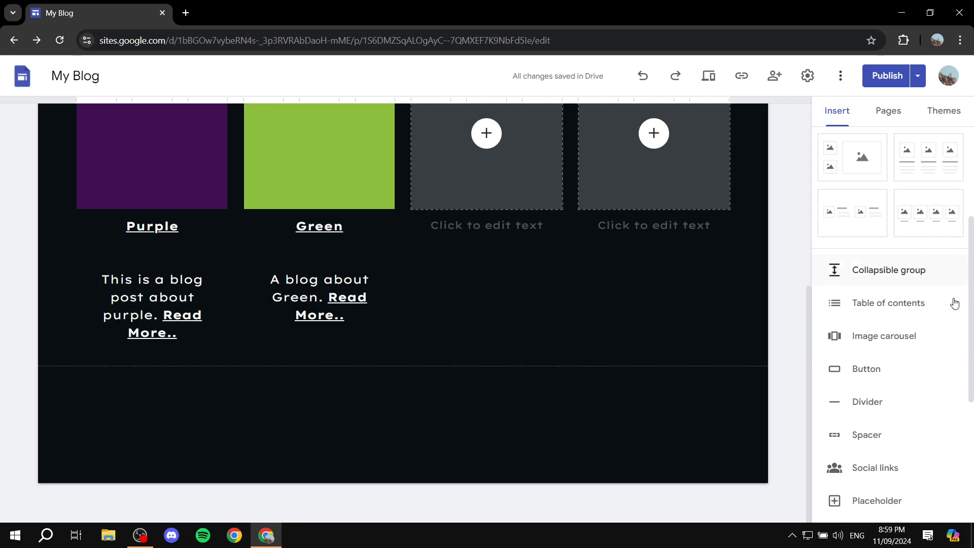
left_click(876, 372)
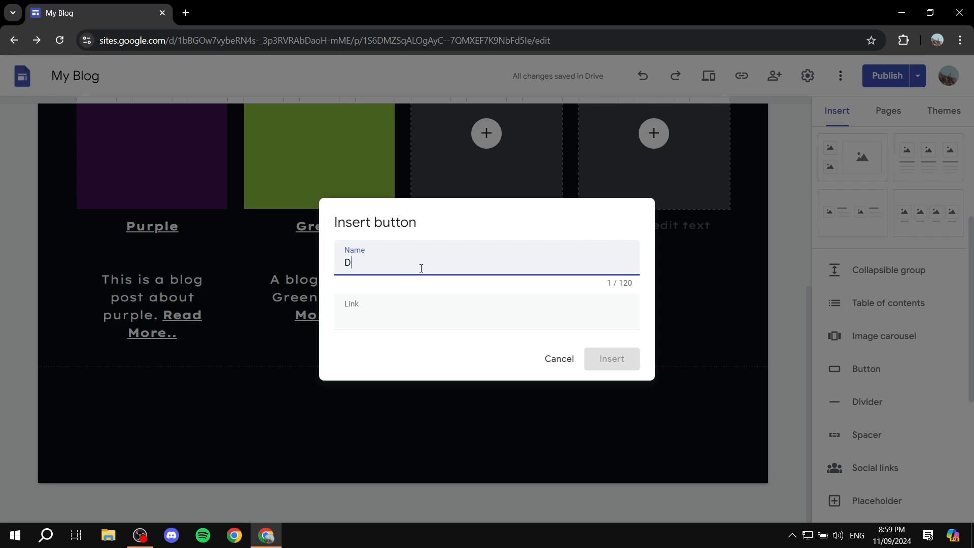
type("nwlo")
key("BackSpace")
type("wnloa")
type("d Now@!")
left_click(380, 317)
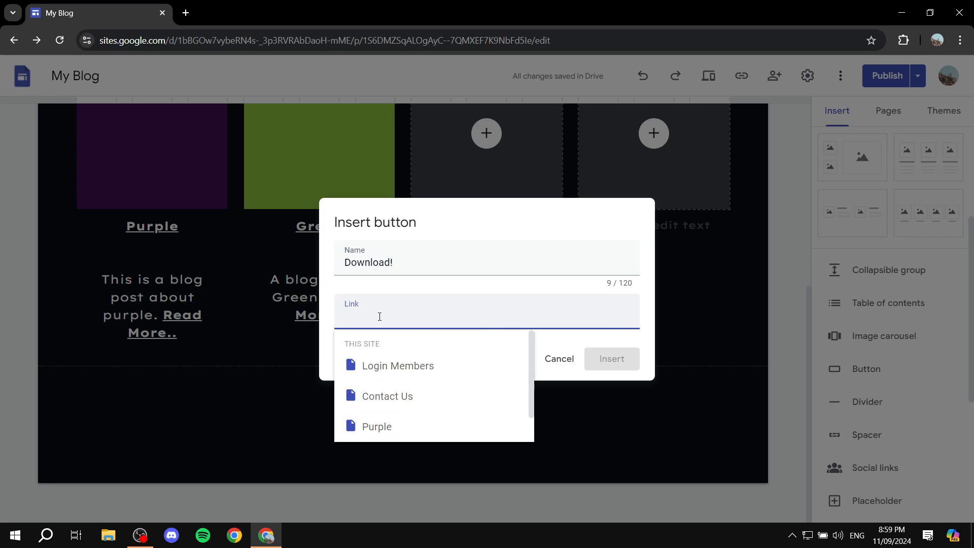
key("ctrl+v")
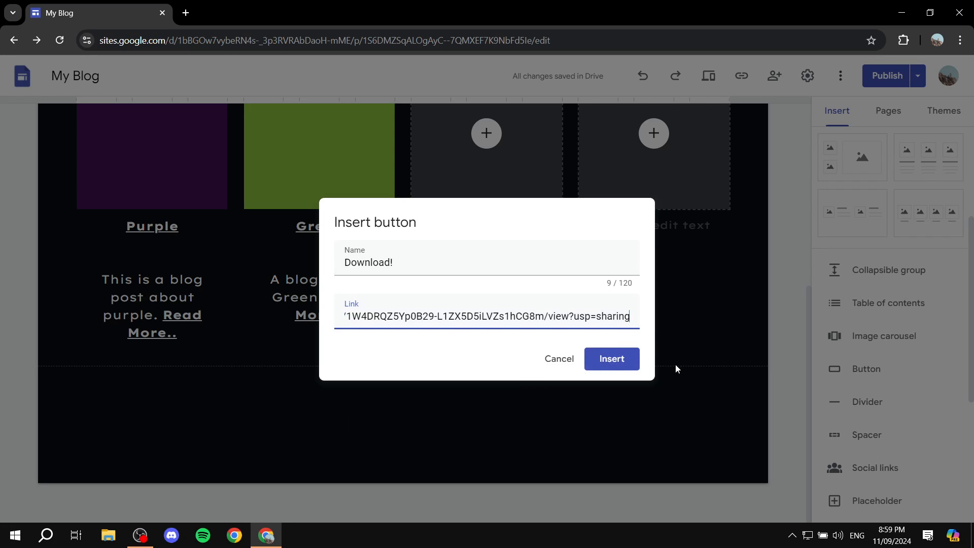
left_click(613, 365)
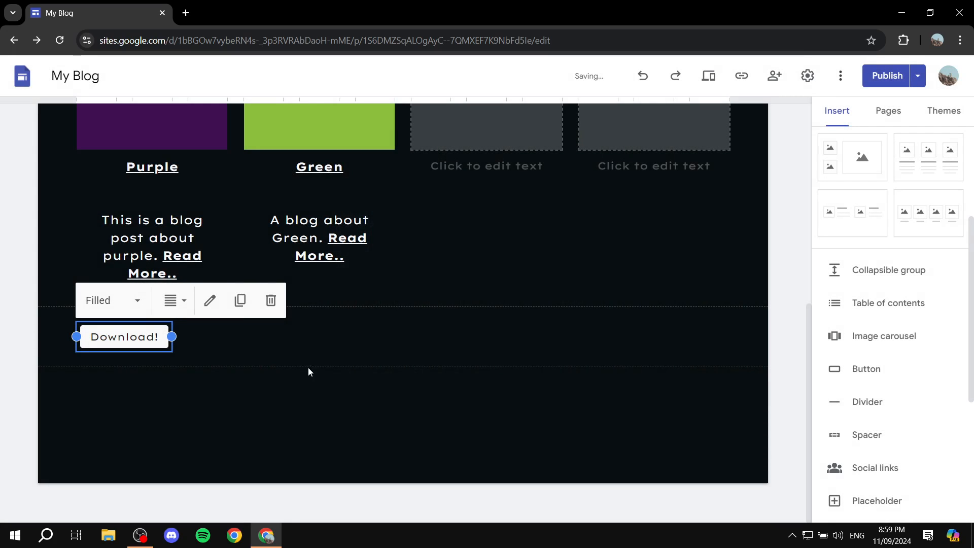
left_click_drag(147, 339, 409, 327)
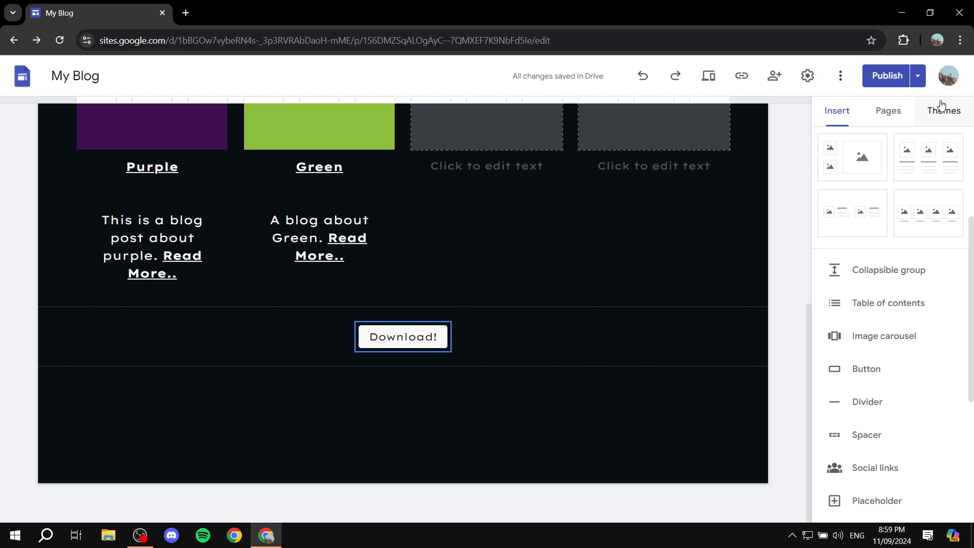
- Publish the updated My Blog site and open the published version
left_click(889, 78)
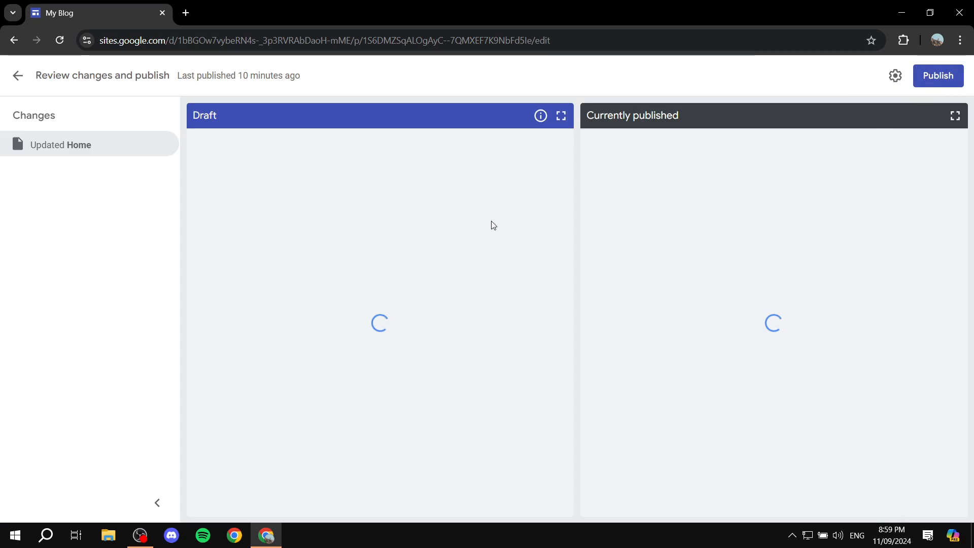
left_click(934, 79)
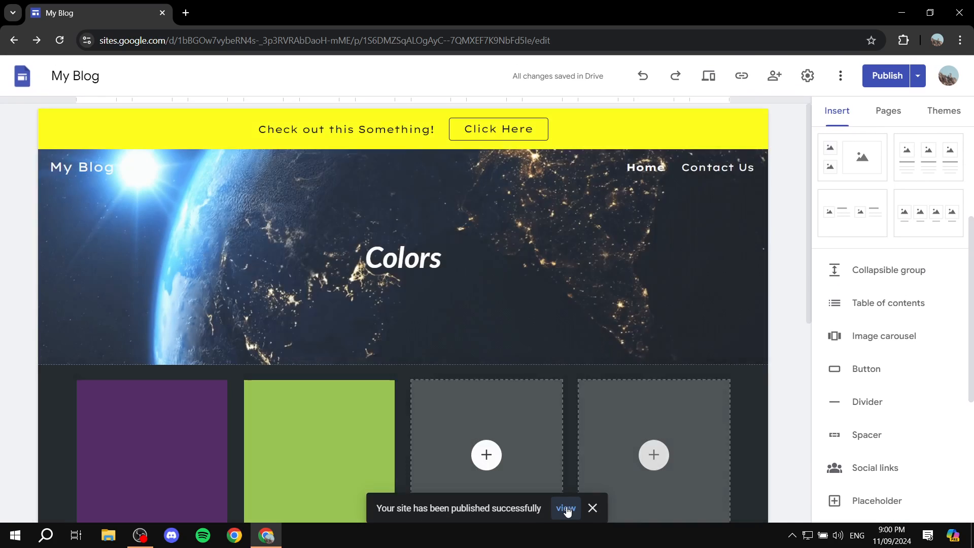
left_click(566, 516)
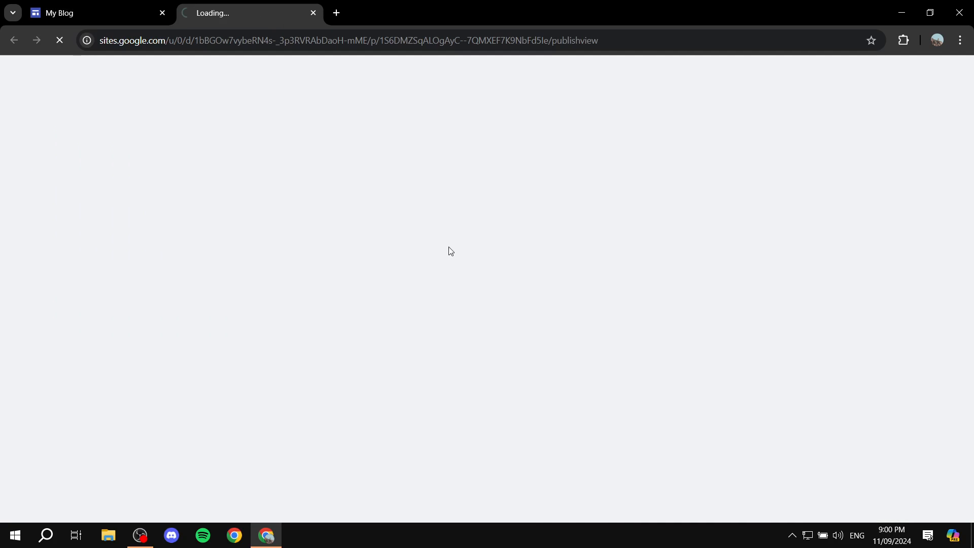
- Test the "Download!" button on the published home page, and close the opened PDF and the published site
scroll(493, 289, "down", 3)
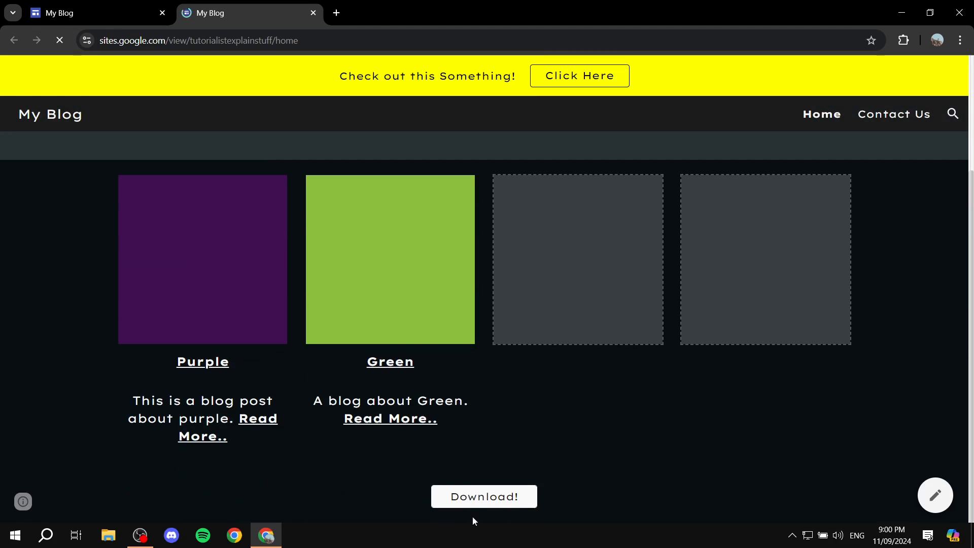
left_click(478, 498)
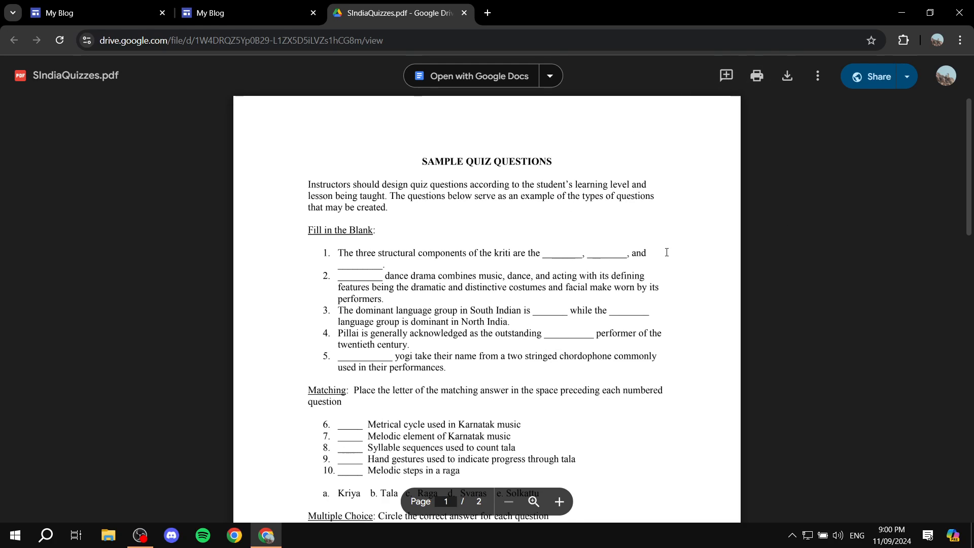
left_click(463, 13)
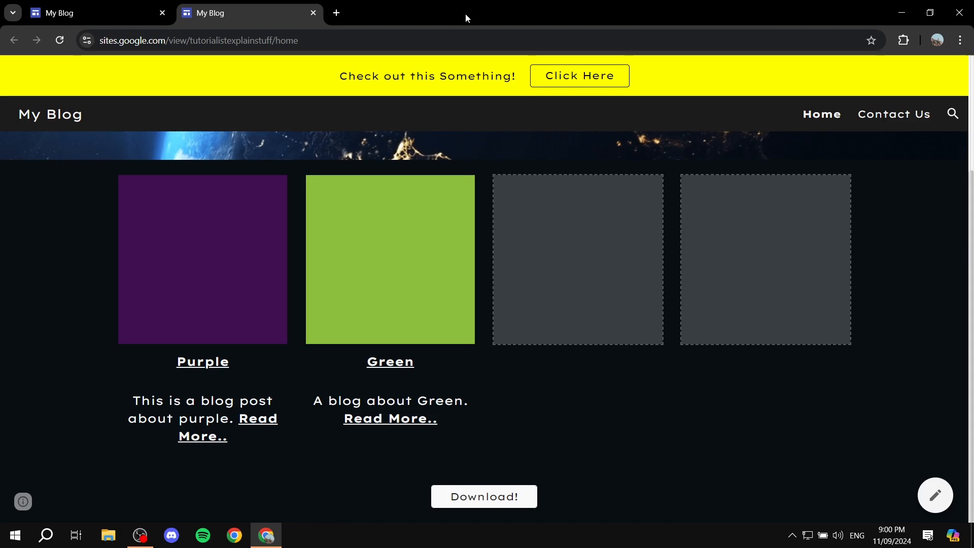
key("ctrl+w")
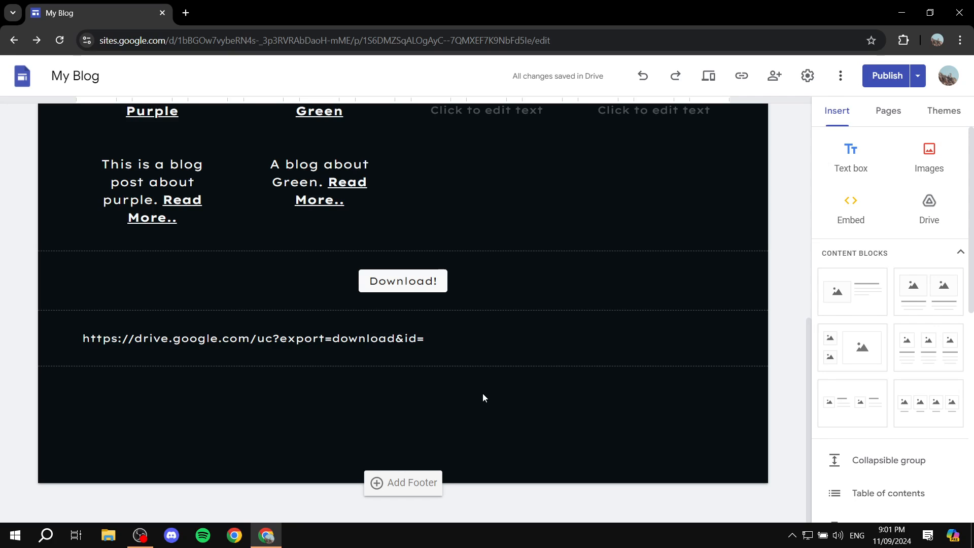
left_click(96, 346)
left_click_drag(85, 341, 452, 356)
left_click(464, 359)
left_click(421, 337)
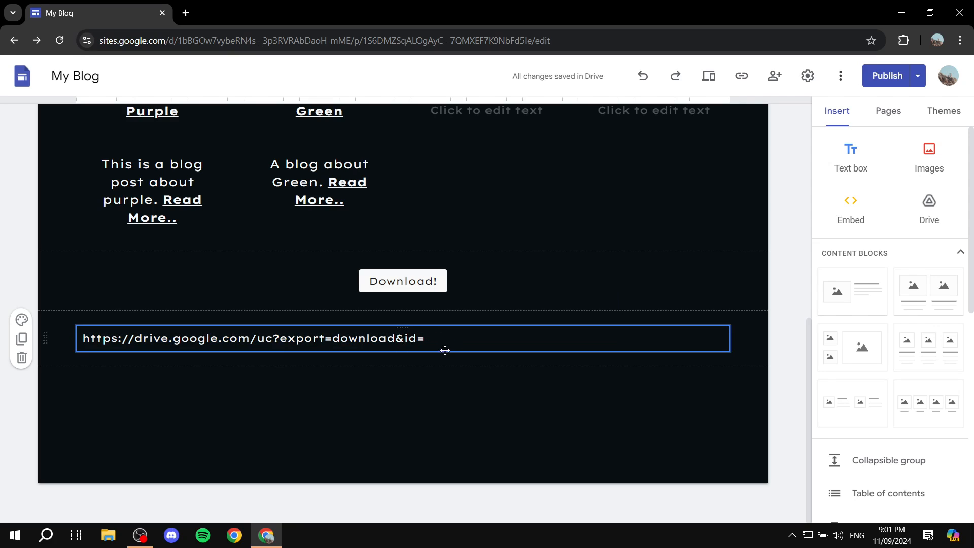
left_click(442, 337)
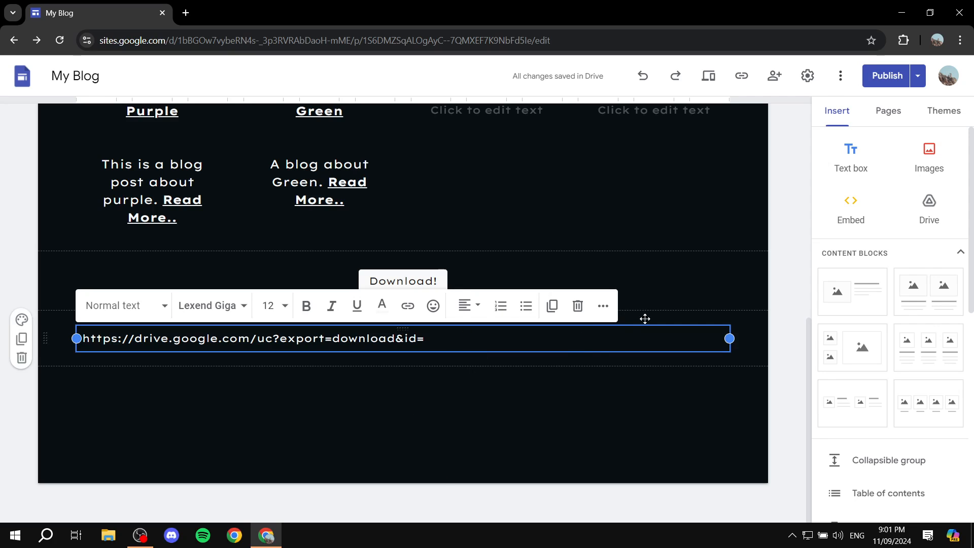
left_click(428, 424)
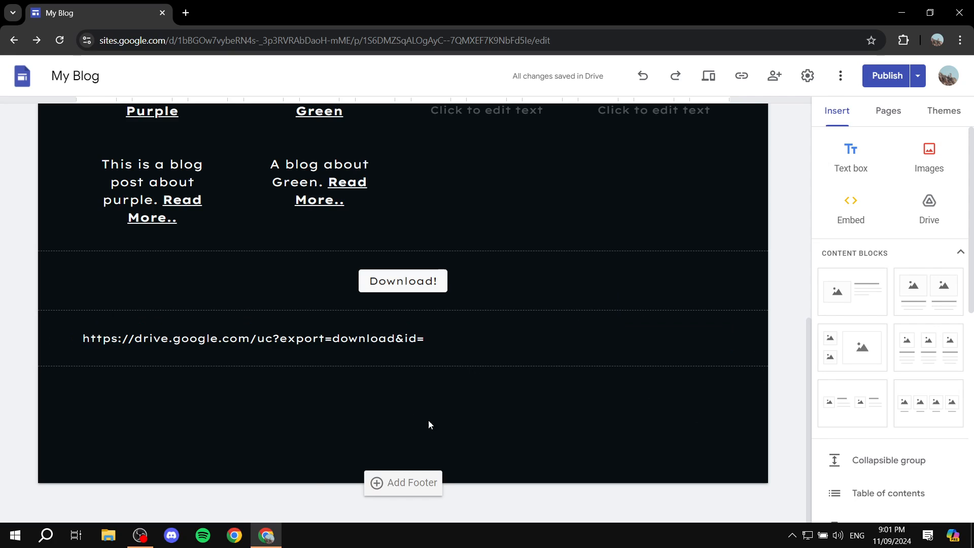
- Open Google Drive in a new browser tab and copy the sharing link of SIndiaQuizzes.pdf from its share settings
left_click(186, 12)
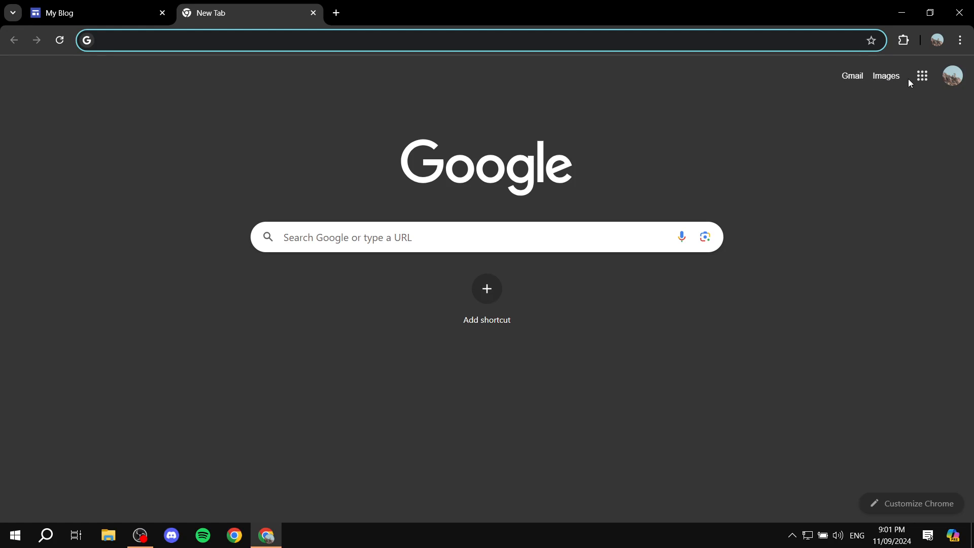
left_click(923, 76)
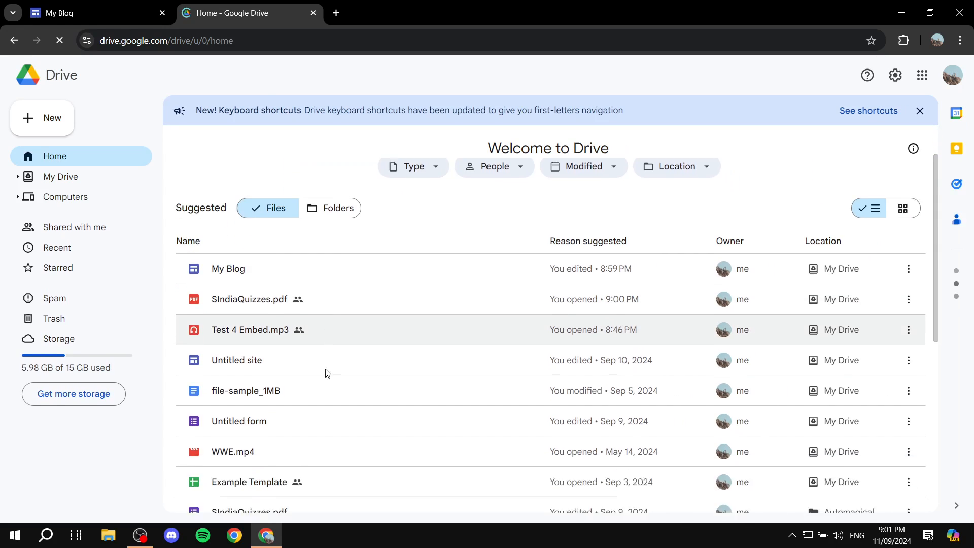
left_click(790, 295)
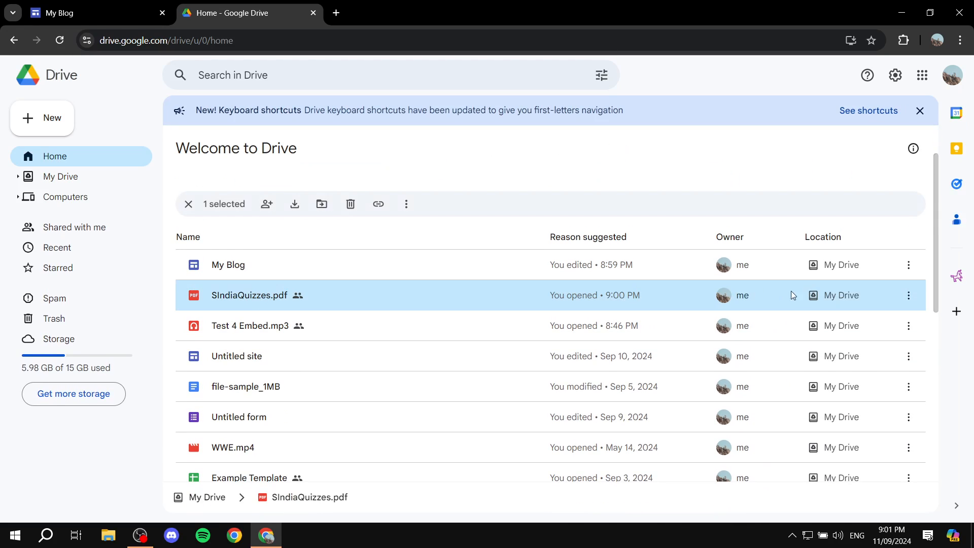
left_click(909, 295)
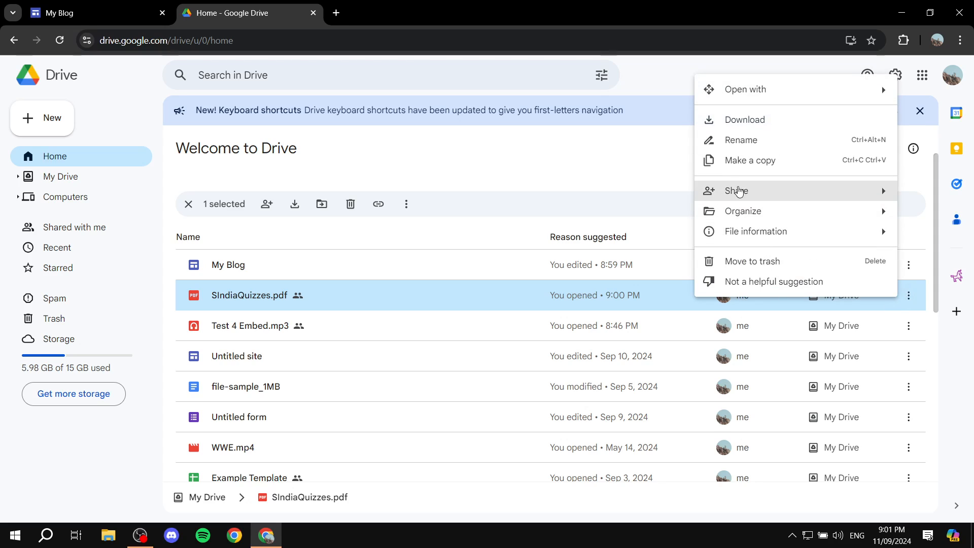
mouse_move(738, 191)
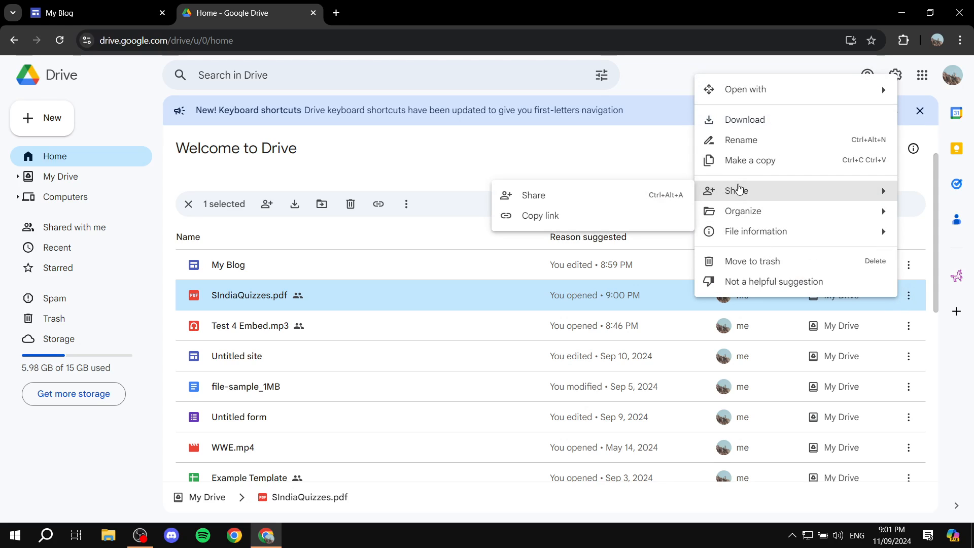
left_click(545, 198)
left_click(377, 415)
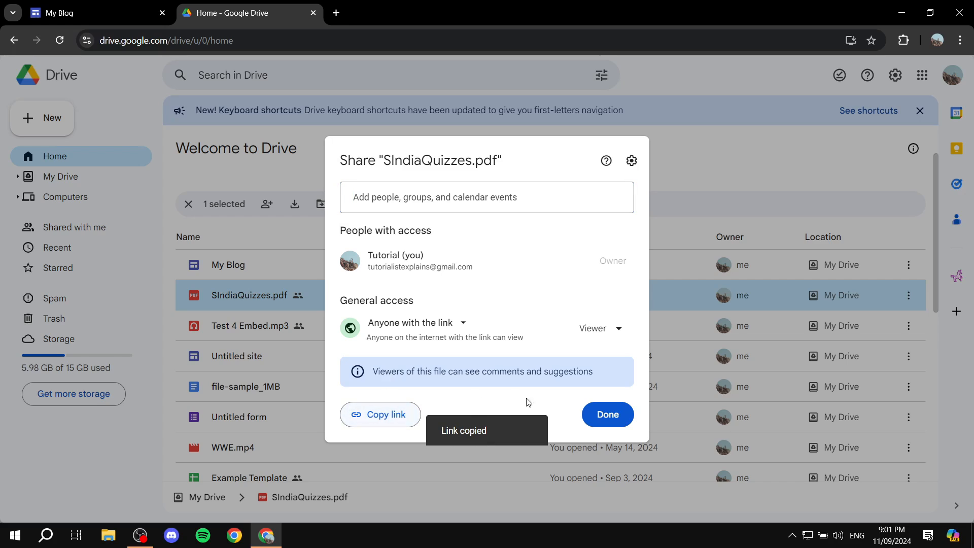
left_click(608, 415)
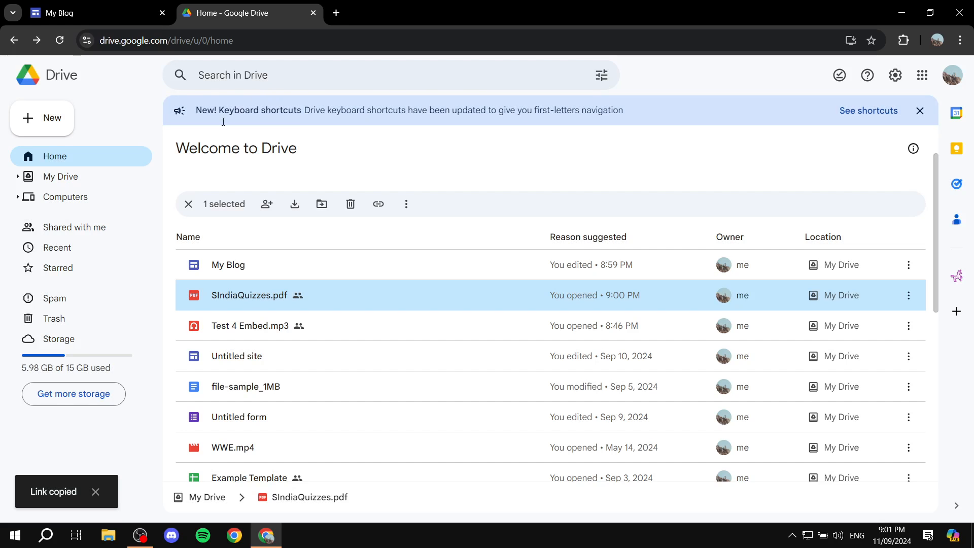
- Paste the sharing link into a blank browser tab, copy only the file ID between "/d/" and "/view", and discard that tab
left_click(337, 12)
key("ctrl+v")
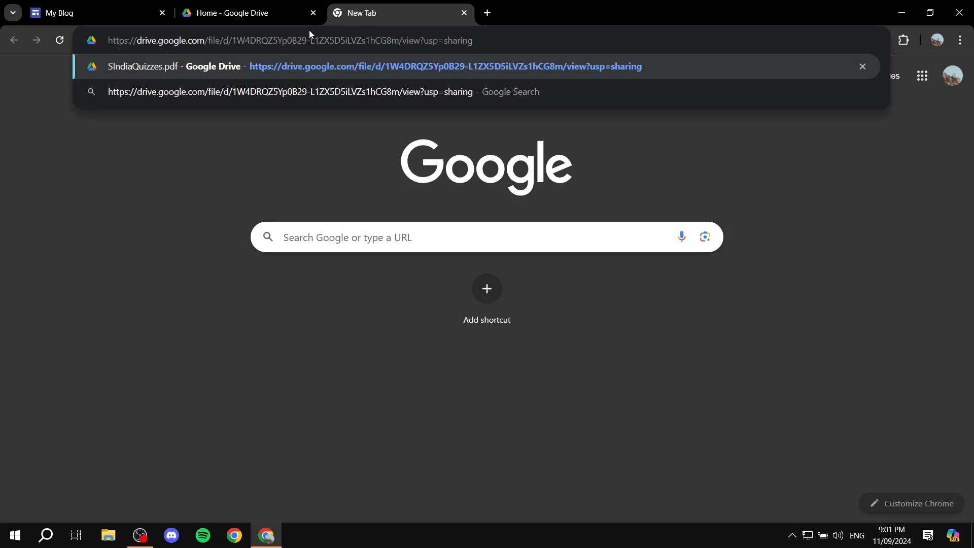
left_click_drag(234, 41, 376, 43)
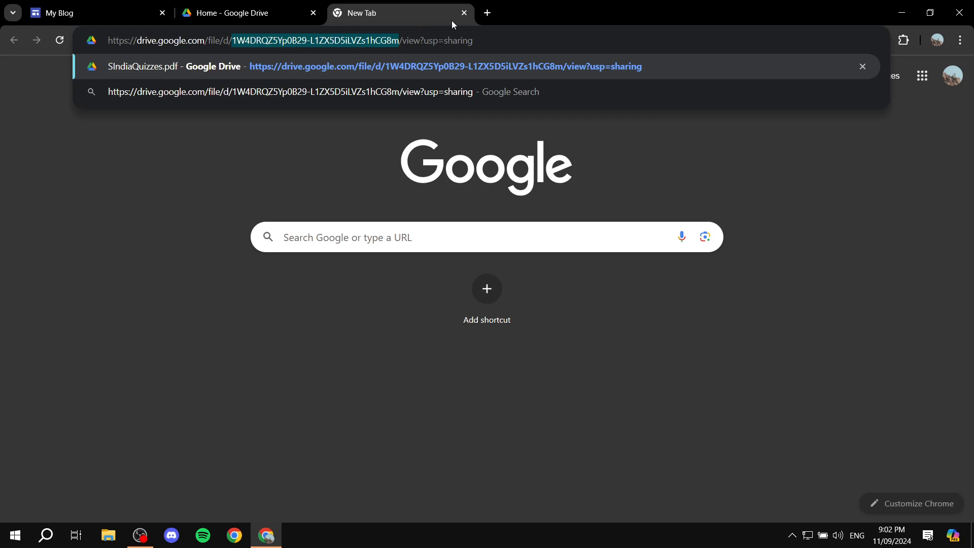
left_click(463, 13)
left_click(125, 5)
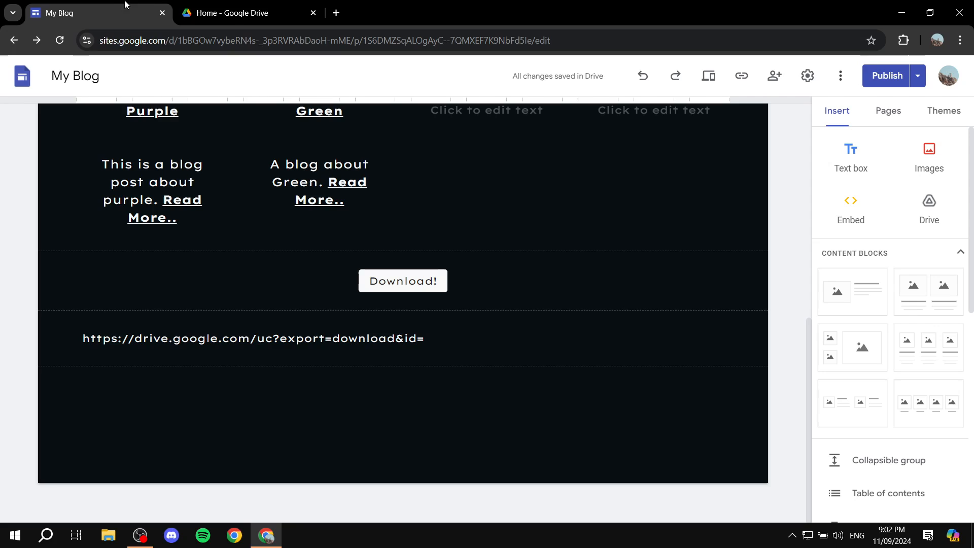
left_click(464, 340)
key("ctrl+v")
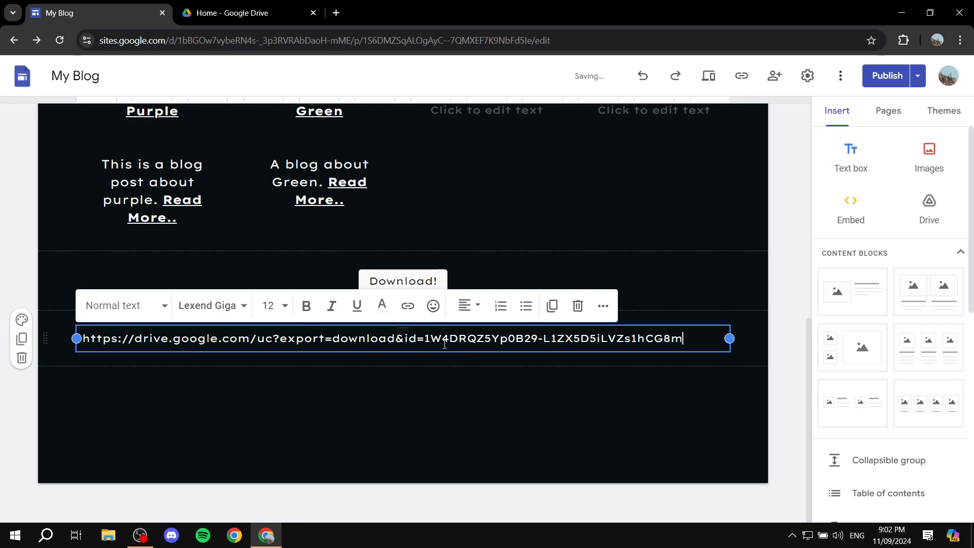
left_click_drag(696, 336, 47, 364)
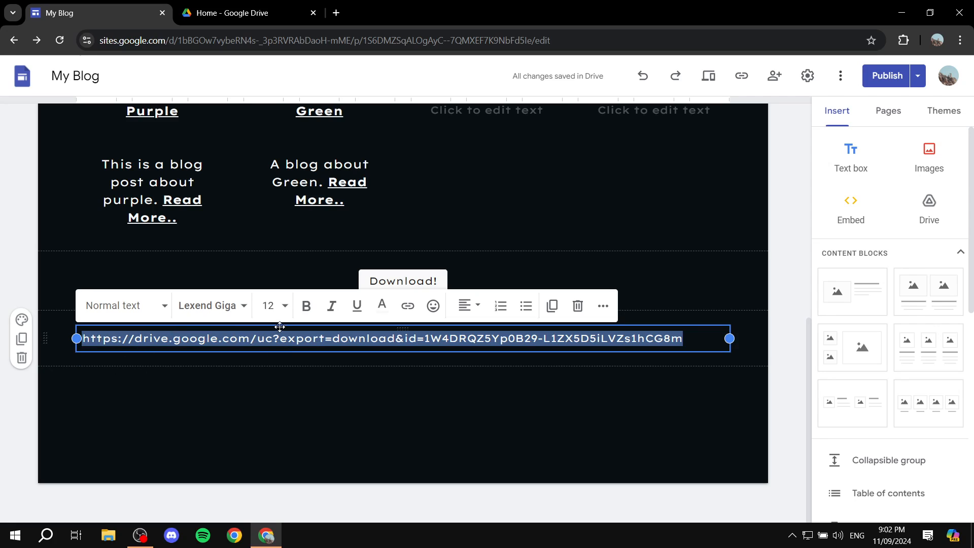
left_click(578, 307)
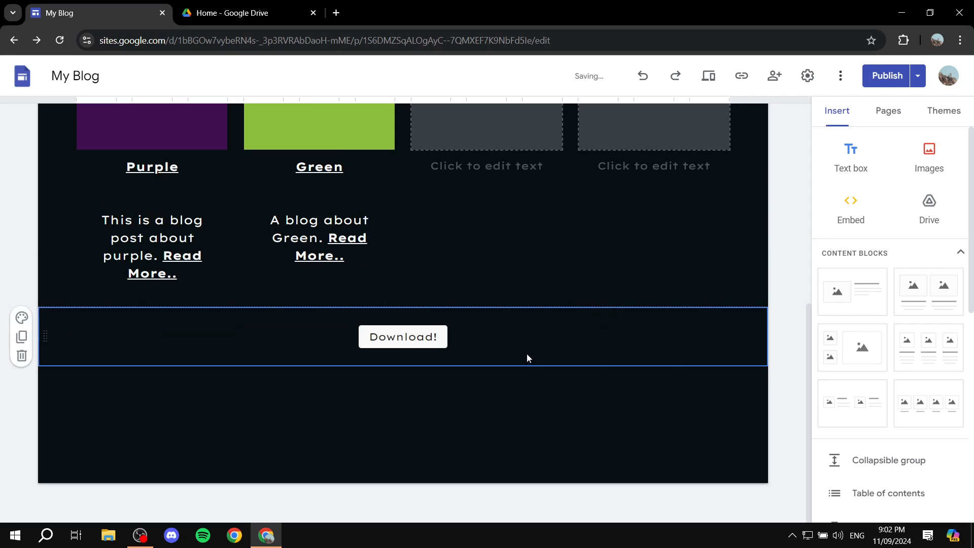
- Insert a button named "Auto Downlaod!" linked to the copied direct-download URL and centre it beneath the "Download!" button
scroll(939, 319, "down", 7)
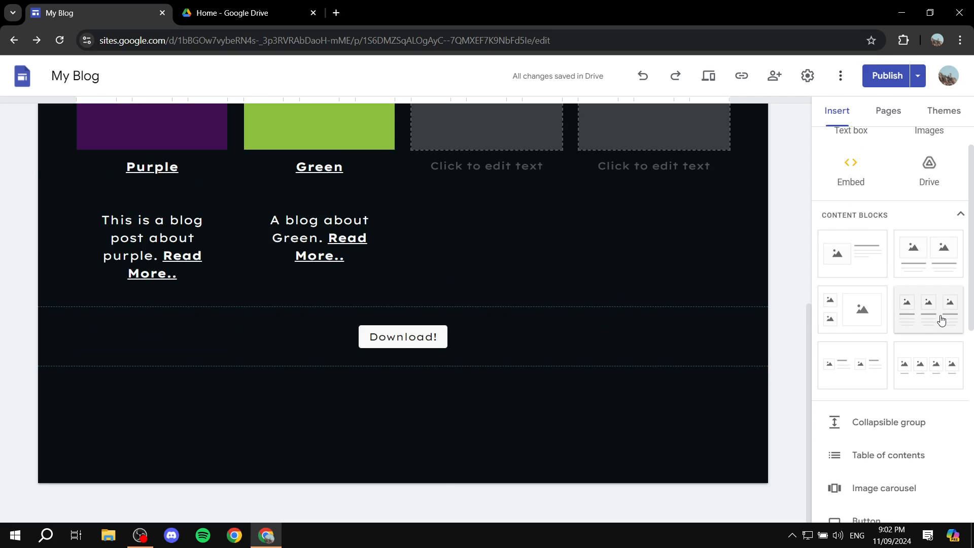
scroll(909, 330, "up", 5)
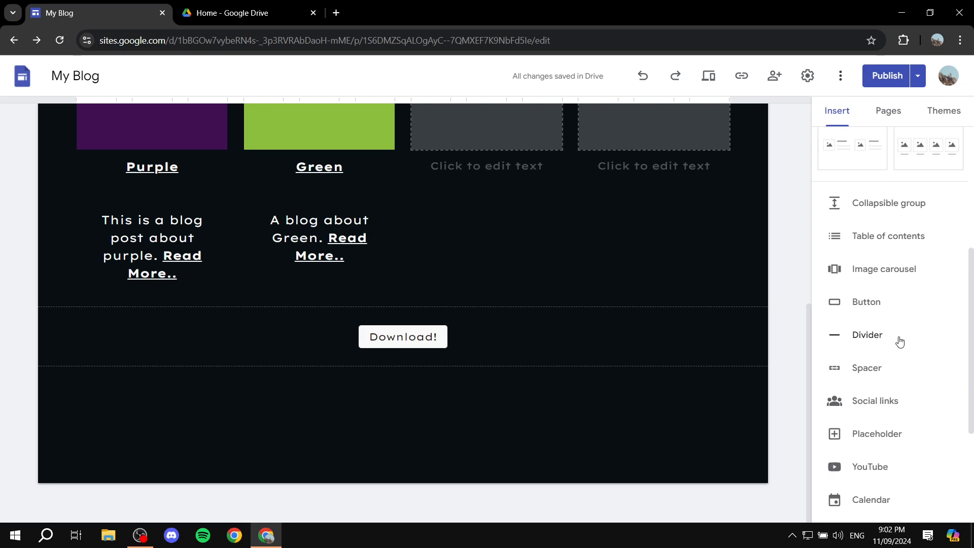
left_click(880, 366)
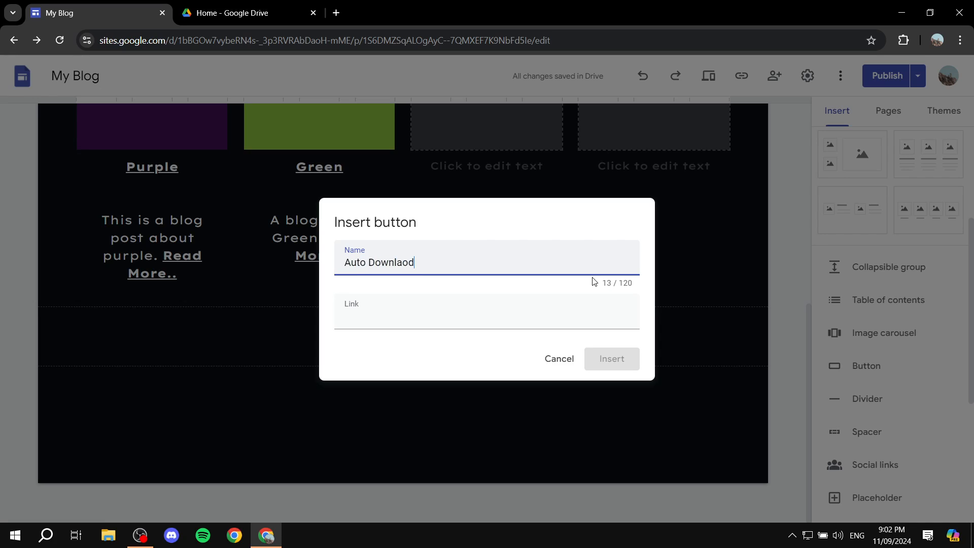
left_click(509, 315)
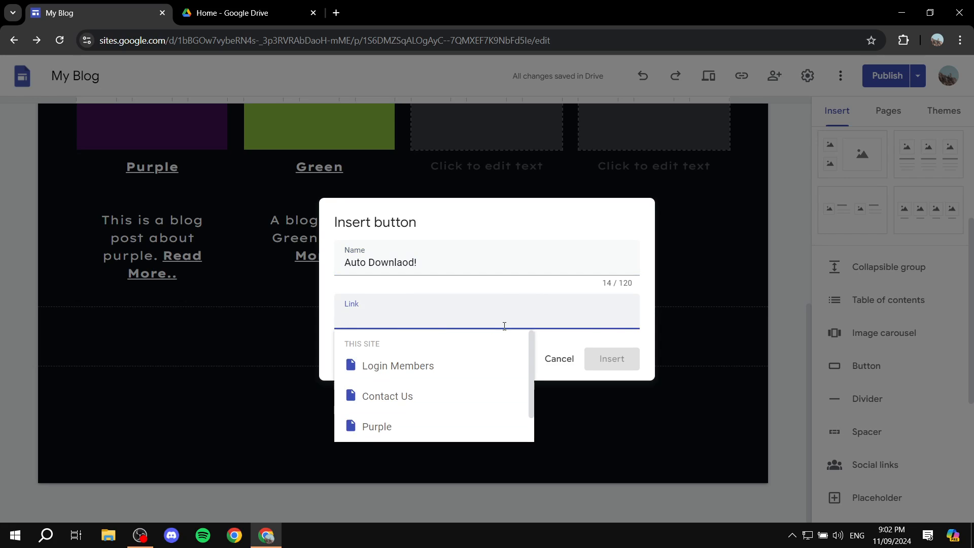
key("ctrl+v")
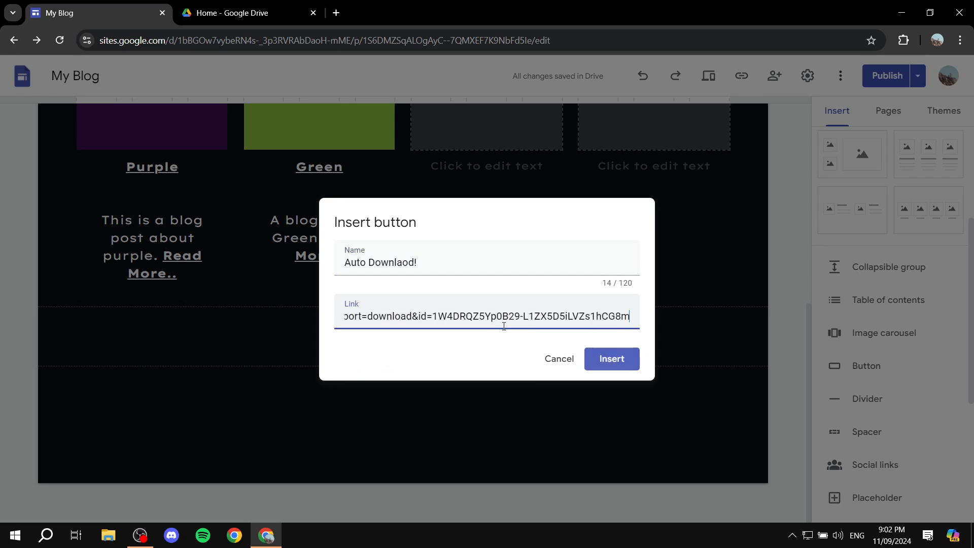
left_click(622, 362)
left_click_drag(136, 336, 449, 327)
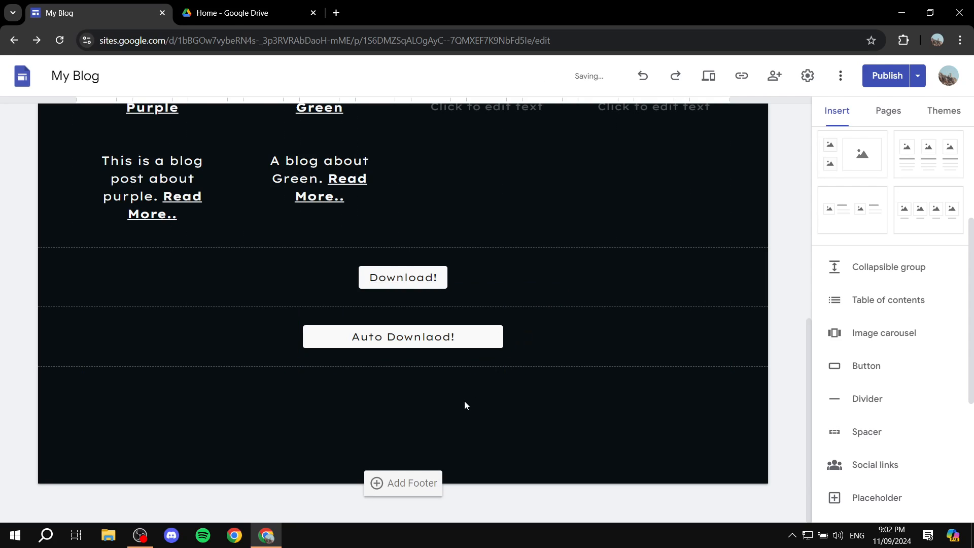
- Publish the My Blog site with the updated Home page and view the published version
left_click(886, 81)
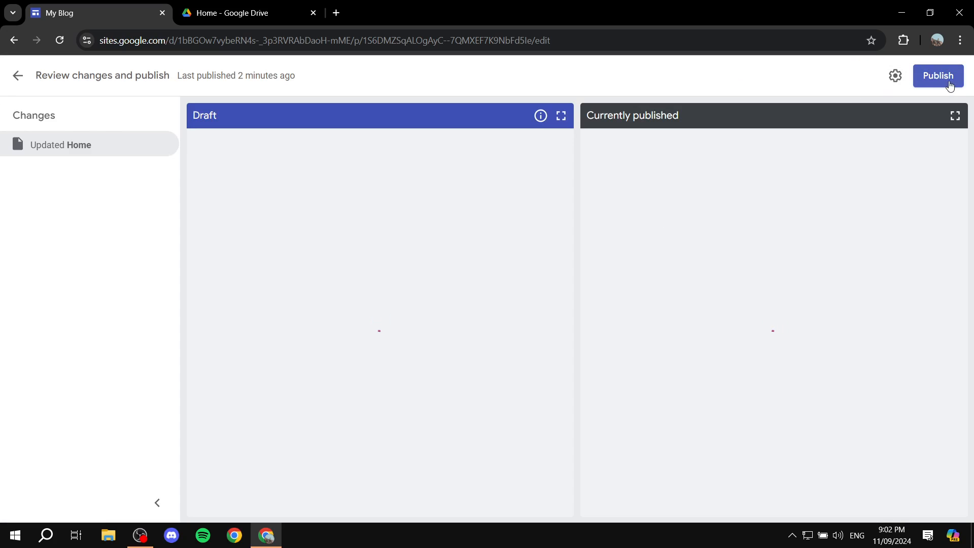
left_click(949, 82)
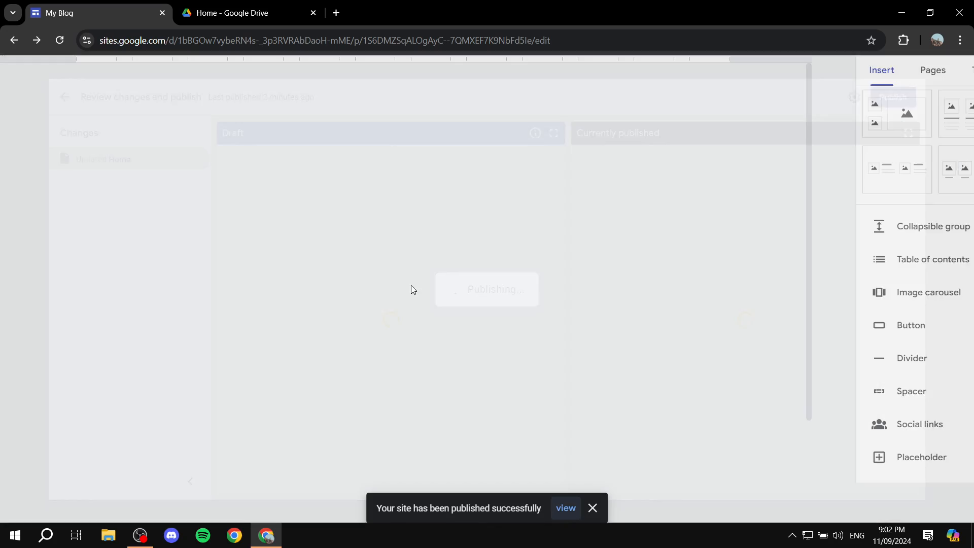
left_click(566, 508)
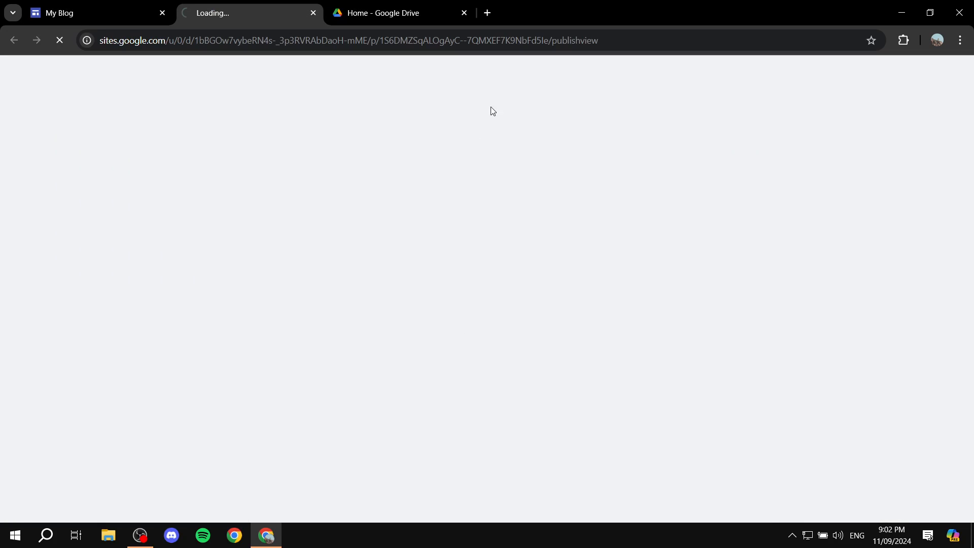
- Test the "Auto Downlaod!" button on the published home page
scroll(413, 180, "down", 3)
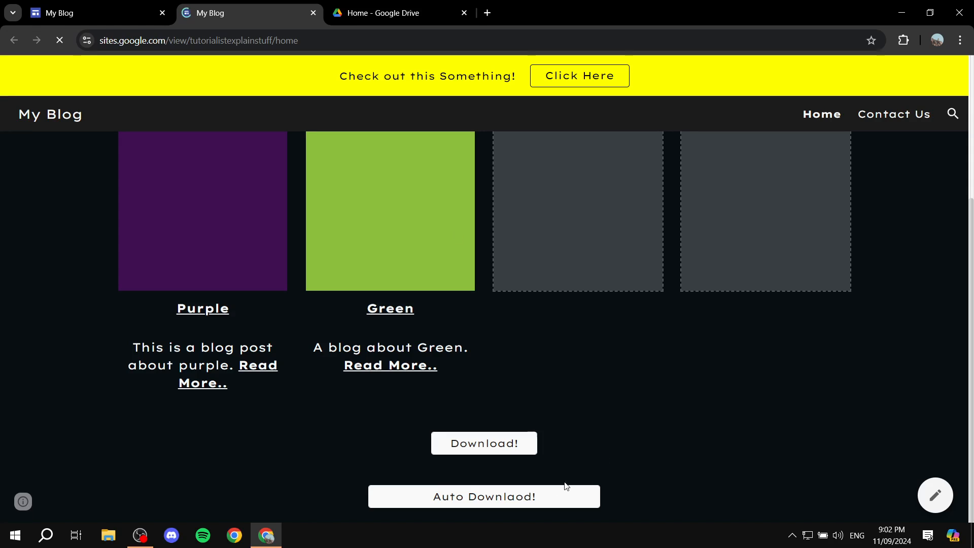
left_click(474, 501)
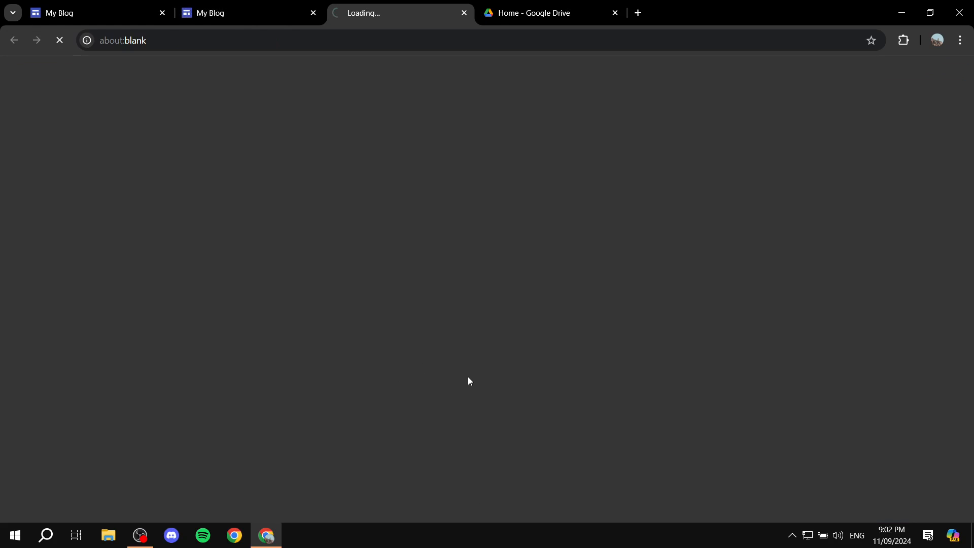